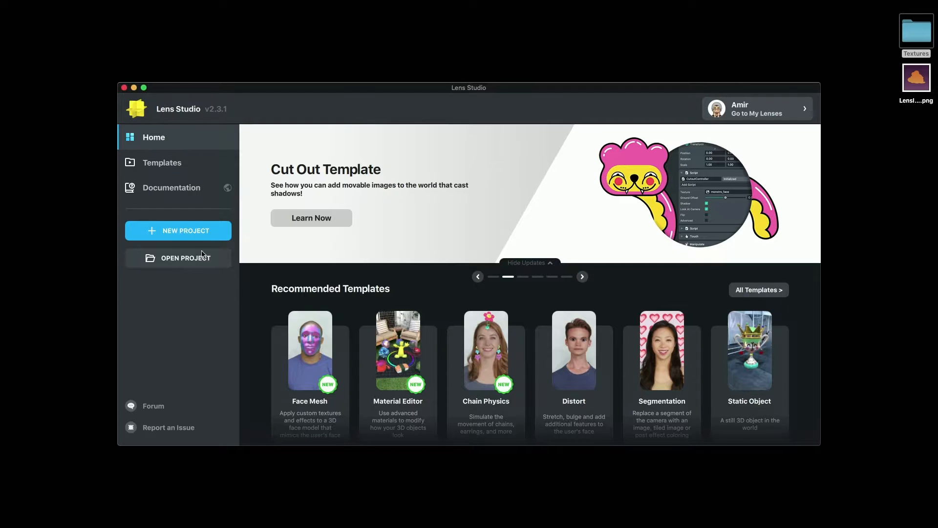
# Create a new project and import all the PNG images from the Textures folder as resources.
pyautogui.click(195, 227)
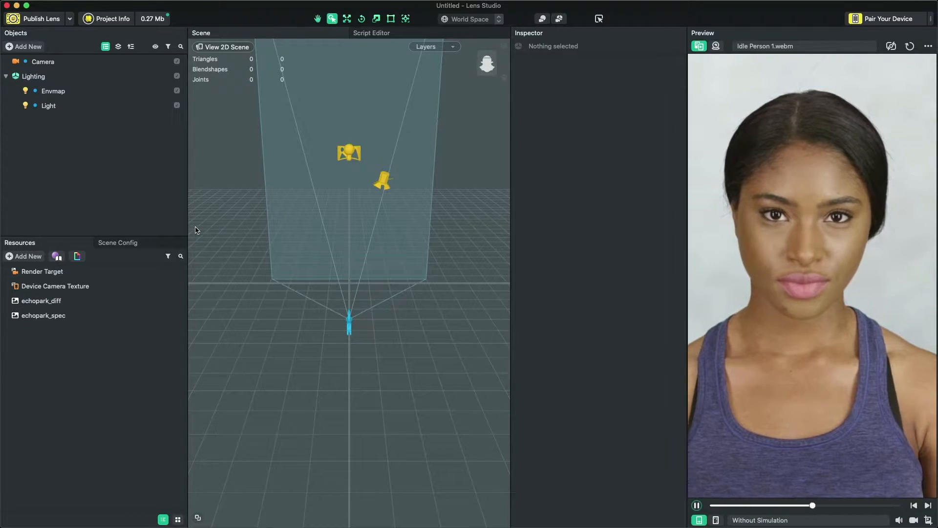
pyautogui.press('super+Tab')
pyautogui.moveTo(467, 318); pyautogui.dragTo(74, 380)
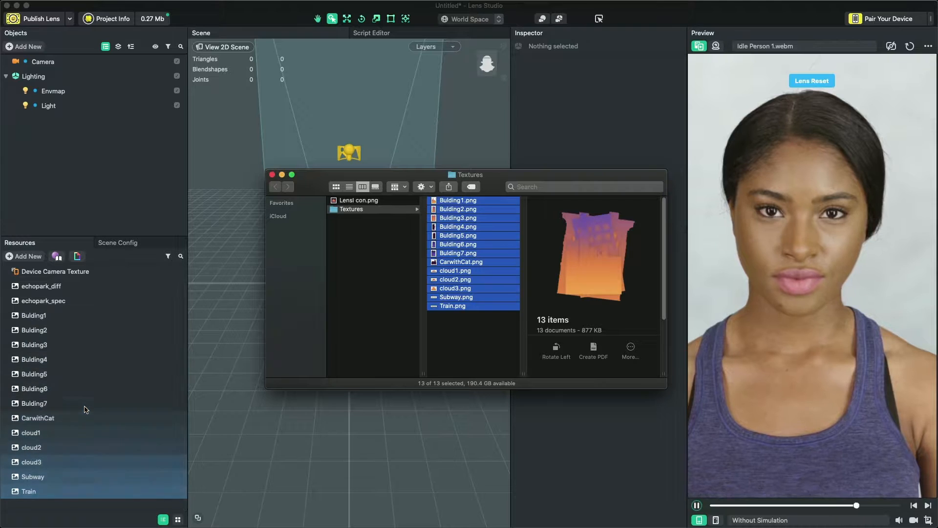
pyautogui.click(85, 404)
pyautogui.click(70, 489)
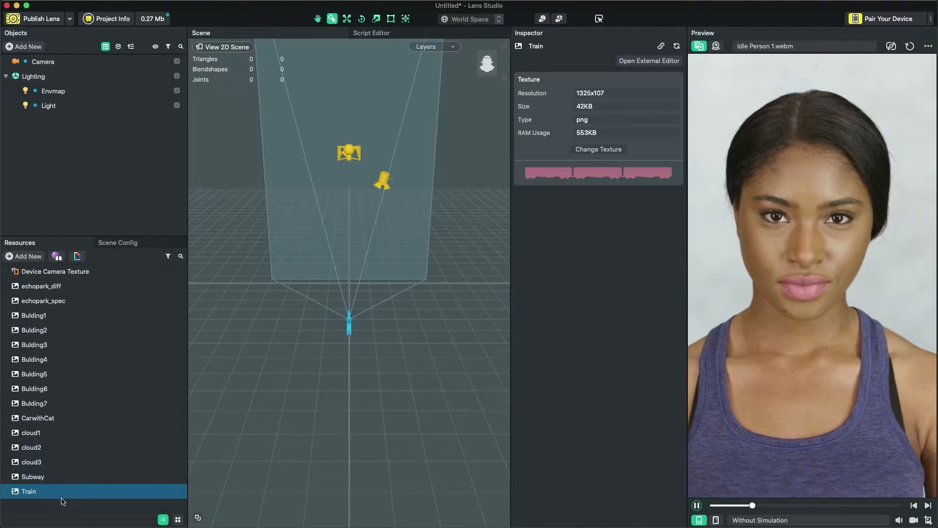
pyautogui.click(59, 505)
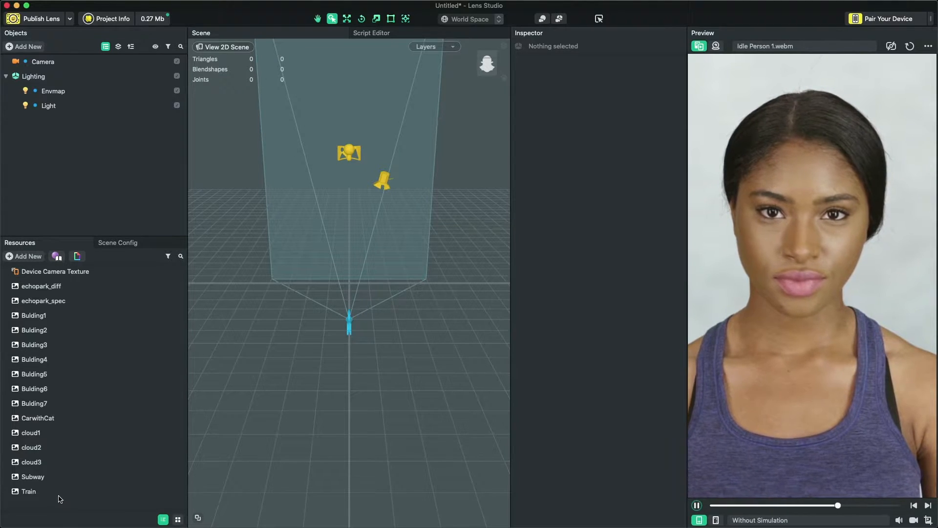
# Add a new folder to the resources and name it Textures.
pyautogui.click(29, 256)
pyautogui.write('new')
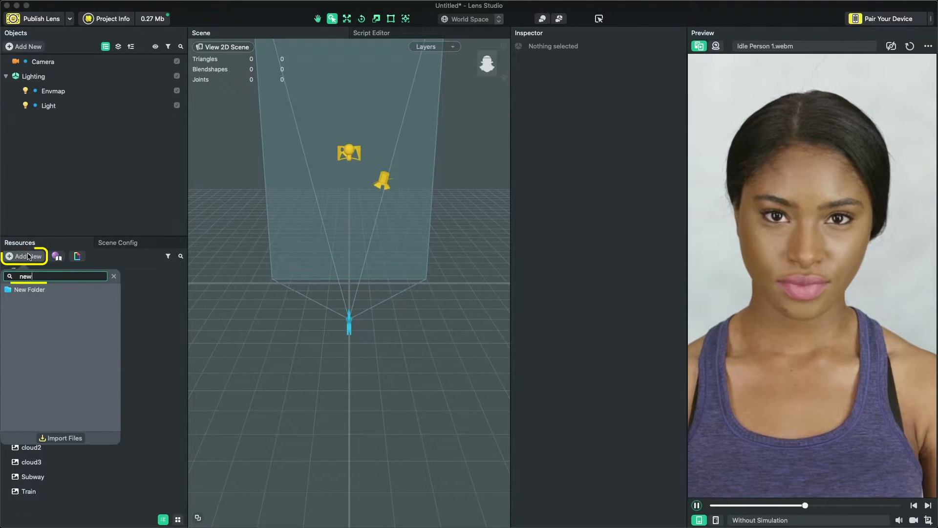
pyautogui.click(27, 289)
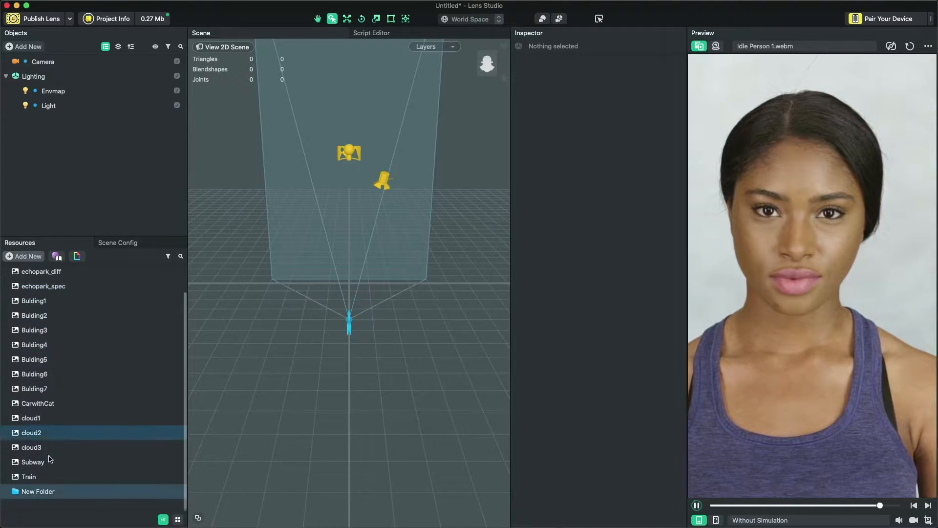
pyautogui.doubleClick(35, 493)
pyautogui.write('Textures')
pyautogui.press('Return')
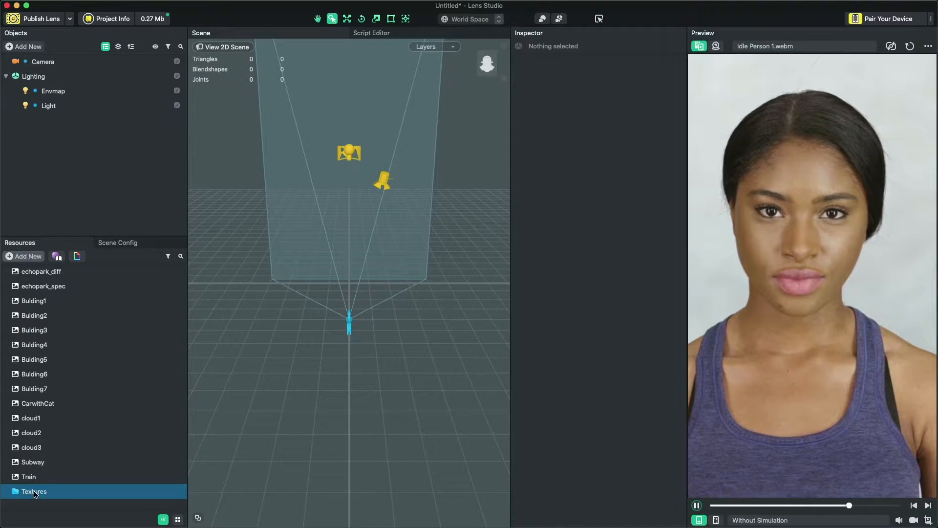
# Move all imported images, from Bulding1 through Train, into the Textures resource folder.
pyautogui.click(35, 477)
pyautogui.keyDown('shift'); pyautogui.click(42, 301); pyautogui.keyUp('shift')
pyautogui.moveTo(42, 301); pyautogui.dragTo(36, 491)
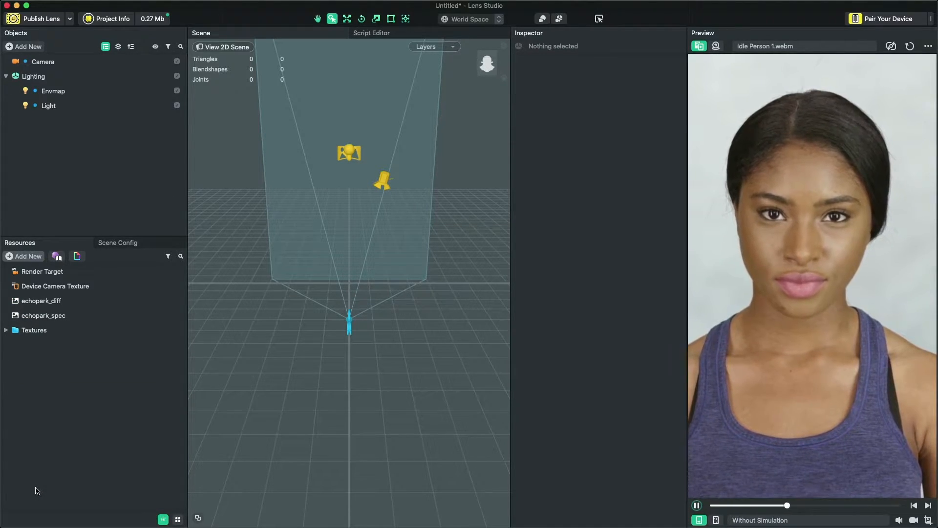
# Add a Face Image object to the scene and nudge it over the nose to about head position -0.01, 0.02.
pyautogui.click(30, 46)
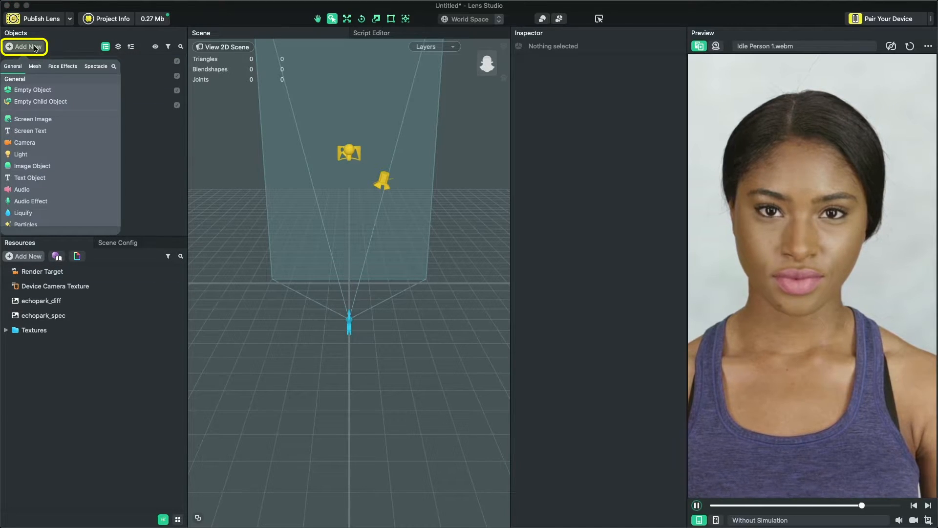
pyautogui.write('image')
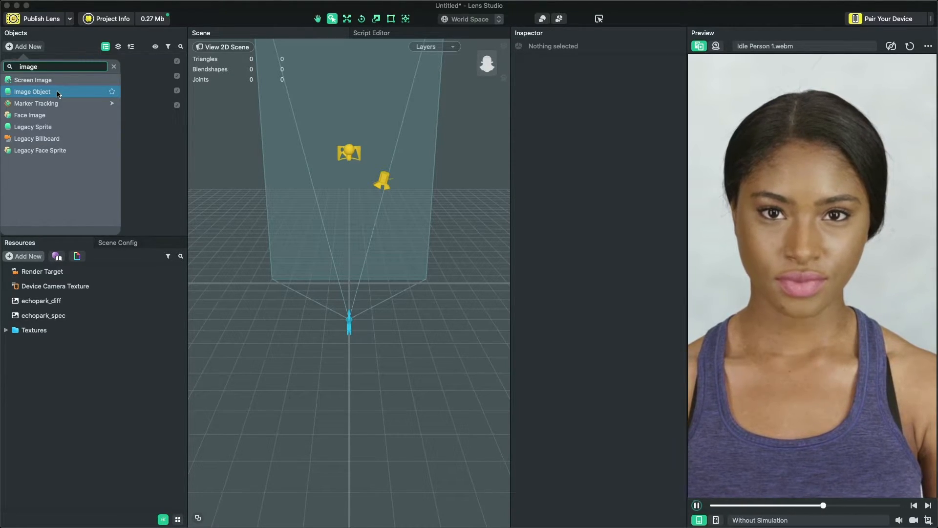
pyautogui.click(58, 116)
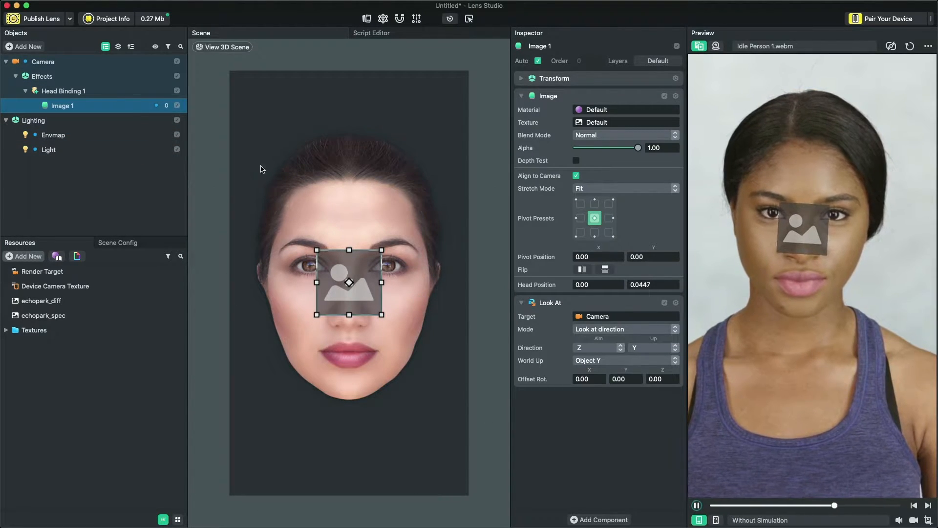
pyautogui.moveTo(345, 306)
pyautogui.mouseDown()
pyautogui.moveTo(310, 245)
pyautogui.moveTo(380, 242)
pyautogui.moveTo(380, 301)
pyautogui.moveTo(348, 309)
pyautogui.mouseUp()
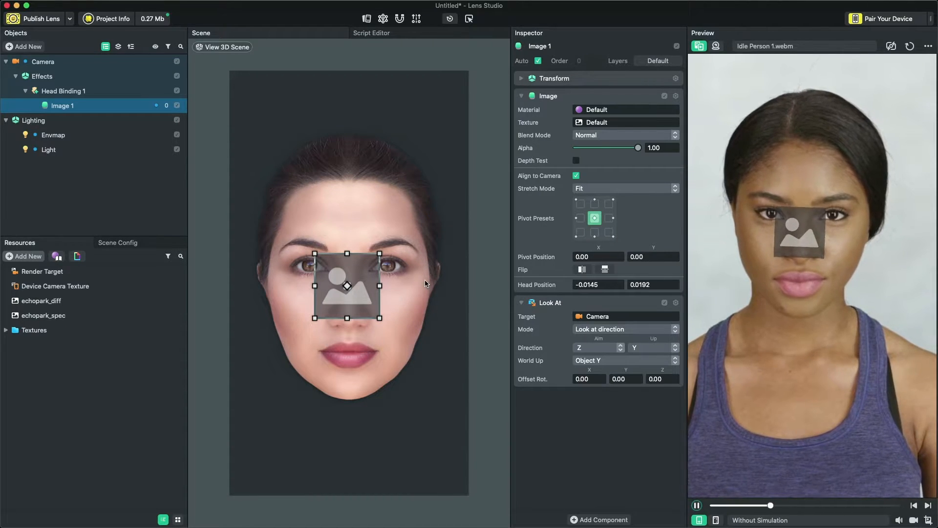
# Assign the cloud3 texture to Image 1 and move it onto the forehead at about head position -0.03, 0.62.
pyautogui.click(51, 90)
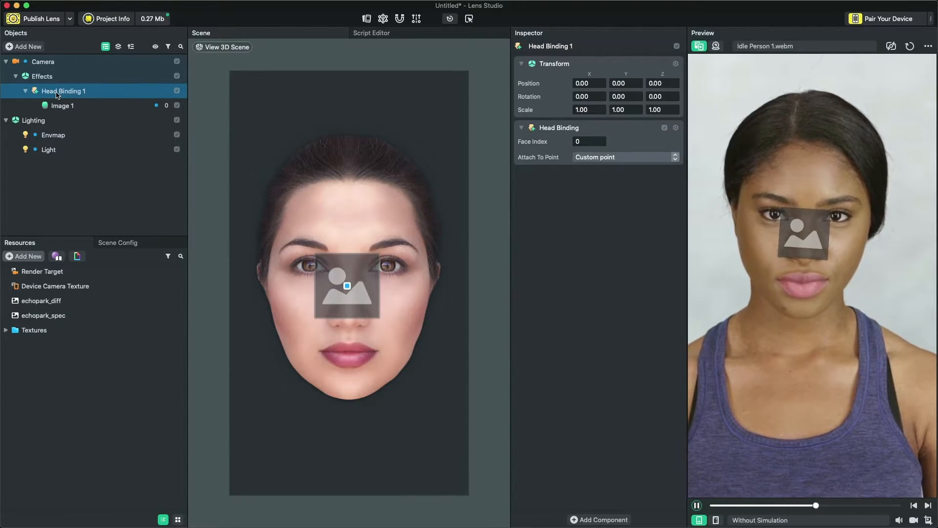
pyautogui.click(52, 106)
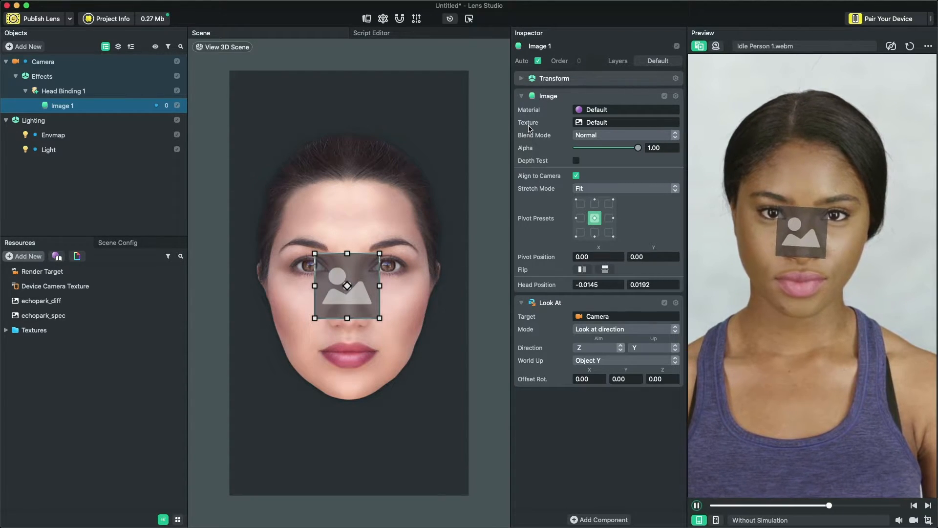
pyautogui.click(611, 123)
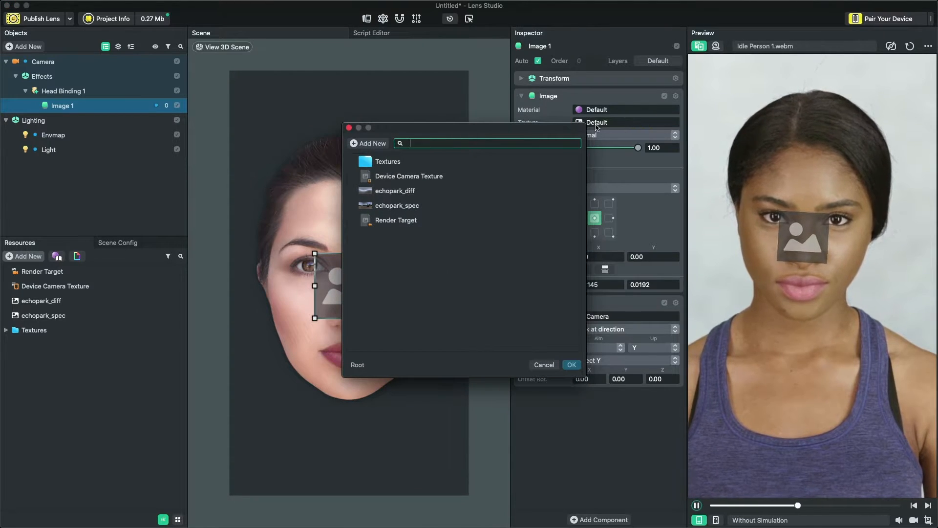
pyautogui.click(443, 161)
pyautogui.doubleClick(432, 161)
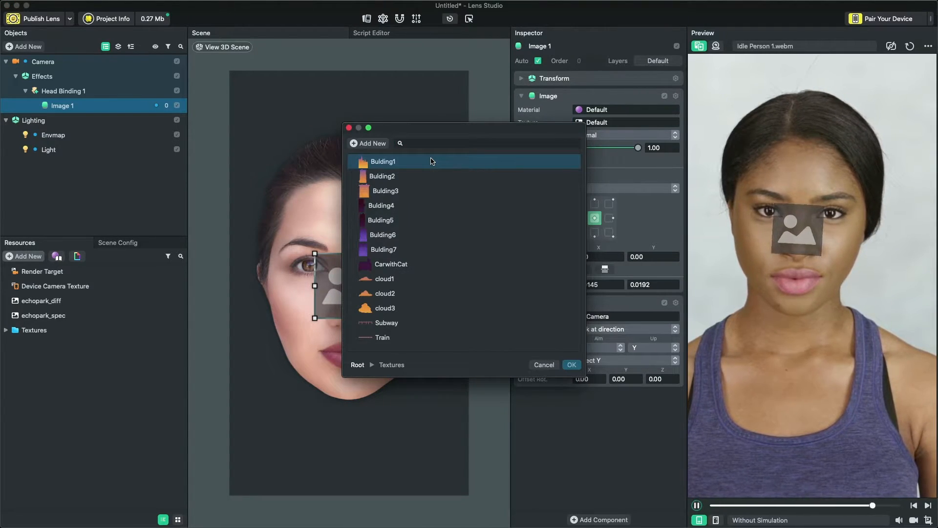
pyautogui.click(409, 309)
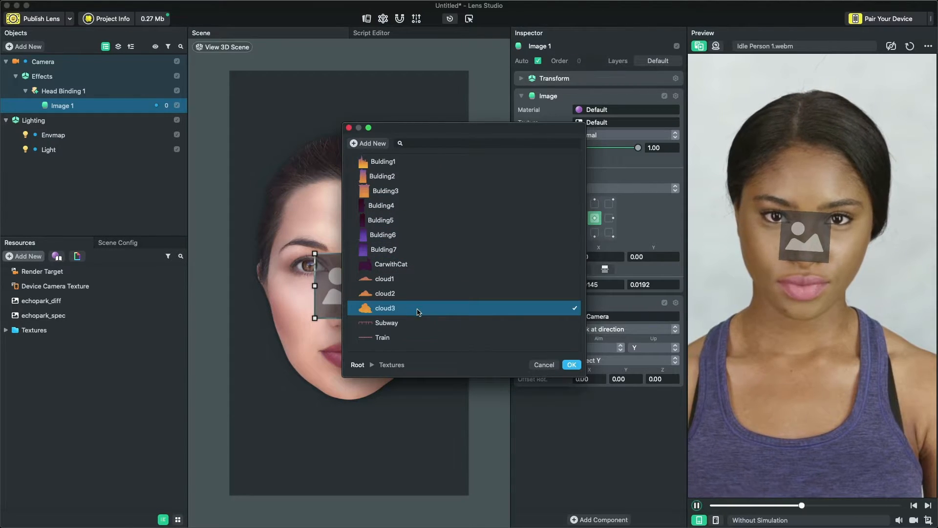
pyautogui.click(572, 366)
pyautogui.moveTo(376, 313); pyautogui.dragTo(362, 221)
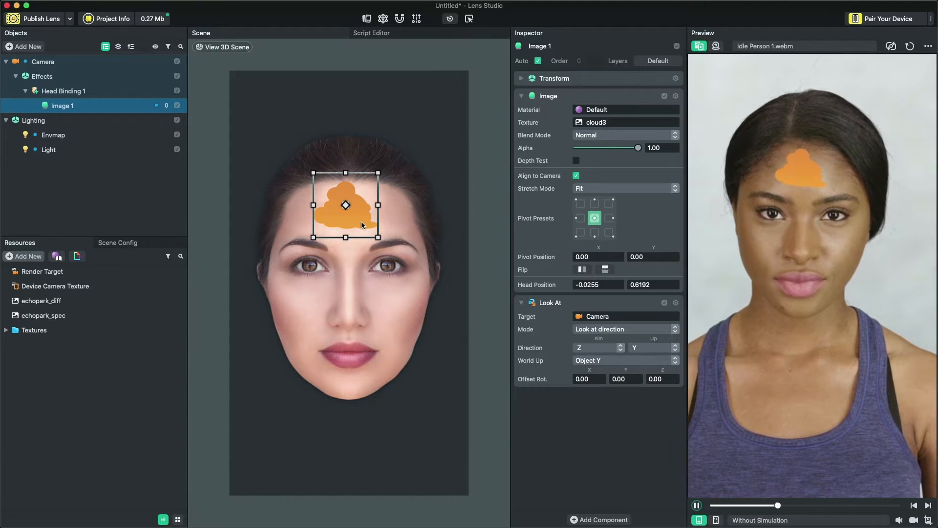
# Move the forehead cloud forward from the head mesh along its depth axis in the 3D scene view.
pyautogui.click(223, 47)
pyautogui.moveTo(356, 286); pyautogui.dragTo(313, 291, button='right')
pyautogui.click(345, 21)
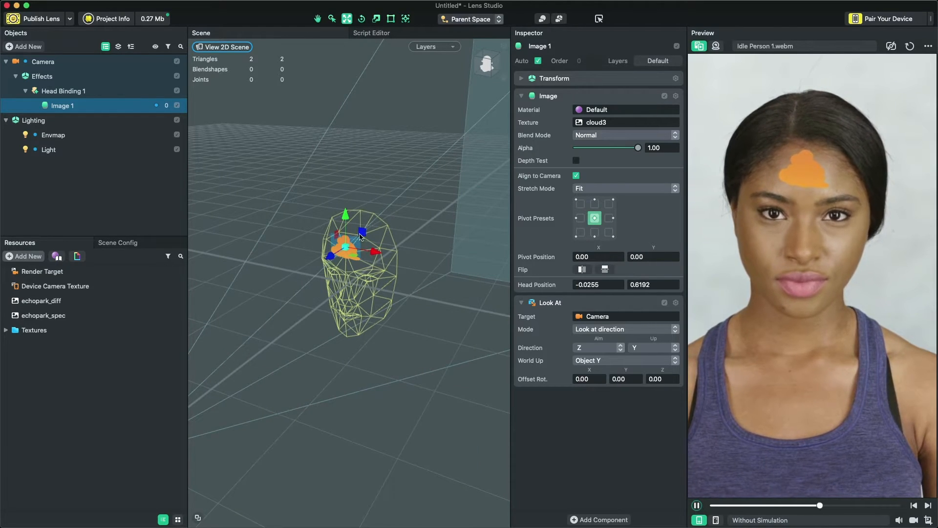
pyautogui.moveTo(363, 232); pyautogui.dragTo(345, 243)
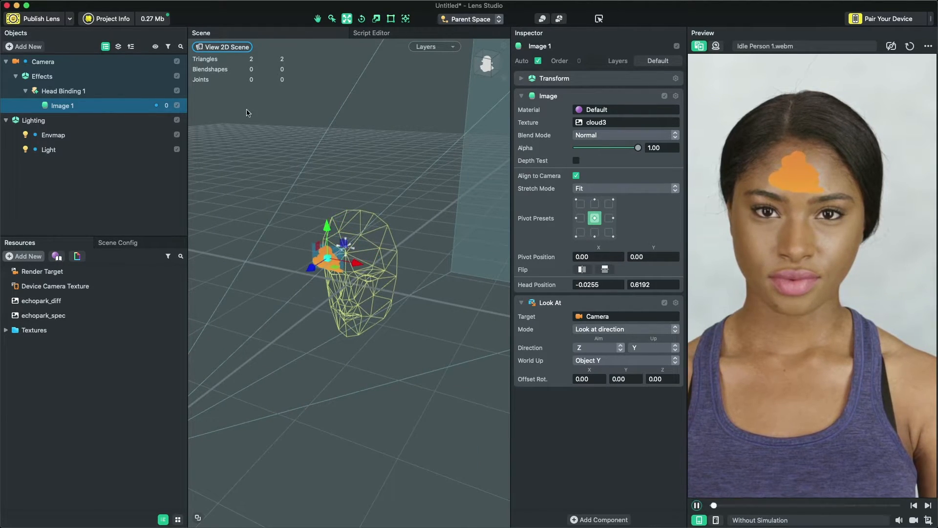
pyautogui.click(224, 47)
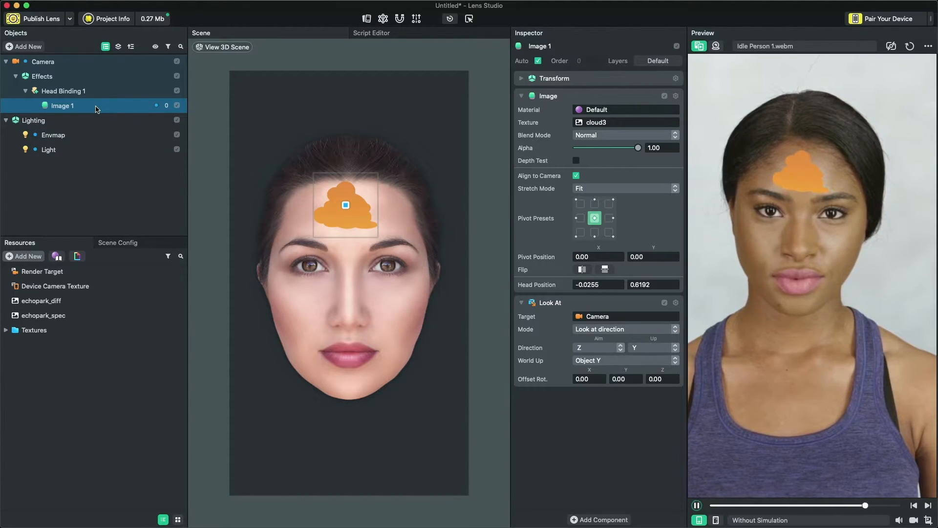
# Duplicate Image 1, move the copy down onto the cheek, and give it the cloud2 texture.
pyautogui.click(85, 91)
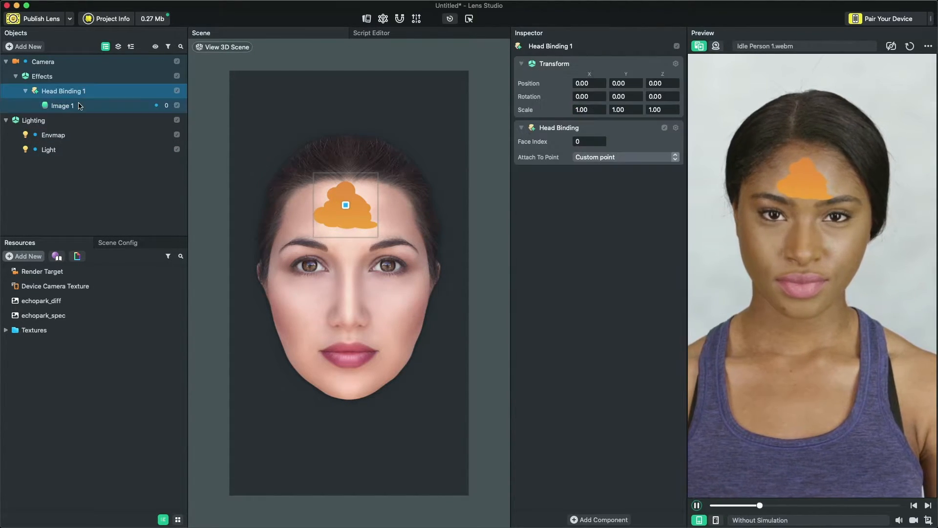
pyautogui.click(63, 105)
pyautogui.press('super+d')
pyautogui.moveTo(352, 215); pyautogui.dragTo(299, 323)
pyautogui.click(617, 169)
pyautogui.click(392, 294)
pyautogui.click(571, 364)
# Duplicate Image 2 and assign the cloud1 texture to the copy.
pyautogui.click(74, 121)
pyautogui.press('super+d')
pyautogui.click(616, 169)
pyautogui.click(385, 279)
pyautogui.click(571, 365)
# Reposition the cloud2 image in the 3D scene view, to about X 4.08, Y -6.33, Z 4.51.
pyautogui.click(223, 48)
pyautogui.click(346, 19)
pyautogui.click(223, 48)
pyautogui.click(402, 313)
pyautogui.click(223, 47)
pyautogui.click(346, 19)
pyautogui.moveTo(320, 291); pyautogui.dragTo(321, 276)
pyautogui.click(222, 47)
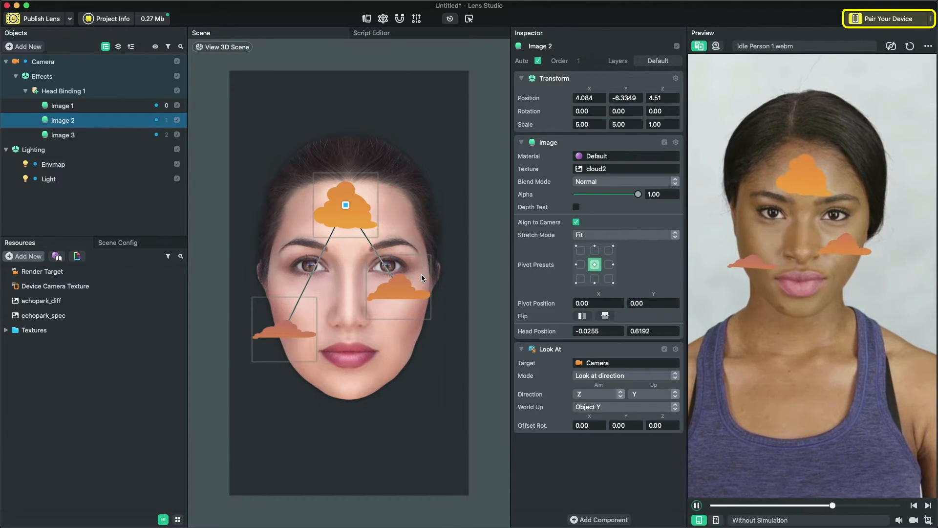
# Pair the mobile device and push the lens to it for testing.
pyautogui.click(889, 23)
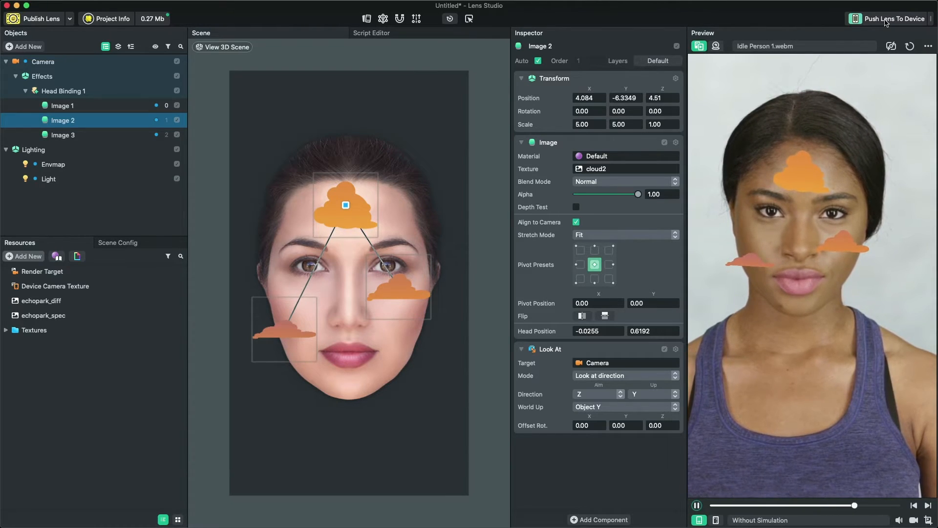
pyautogui.click(886, 20)
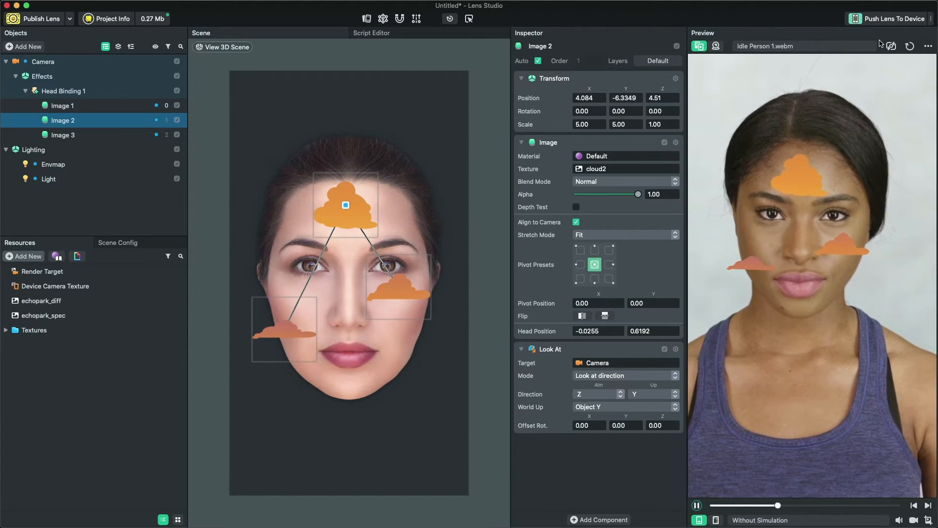
# Set the lens name to Orange City in the project info.
pyautogui.click(105, 18)
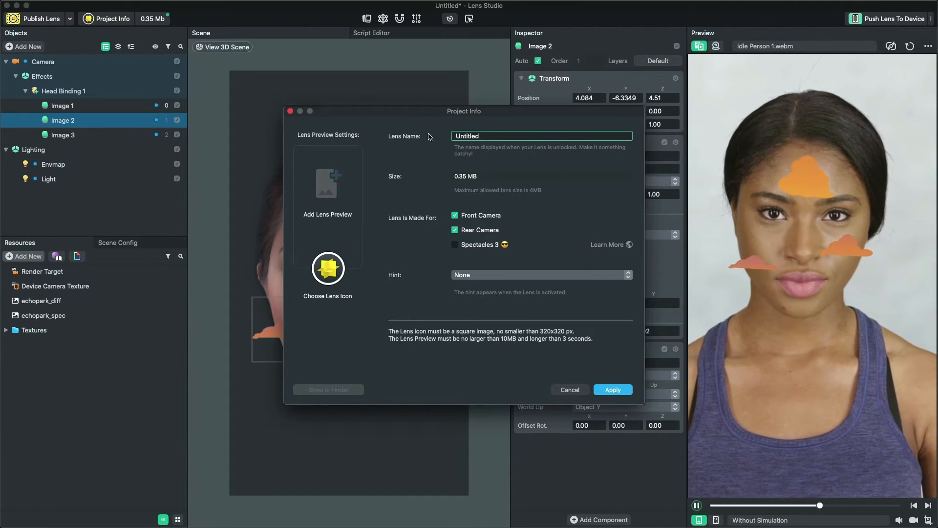
pyautogui.moveTo(489, 139); pyautogui.dragTo(400, 134)
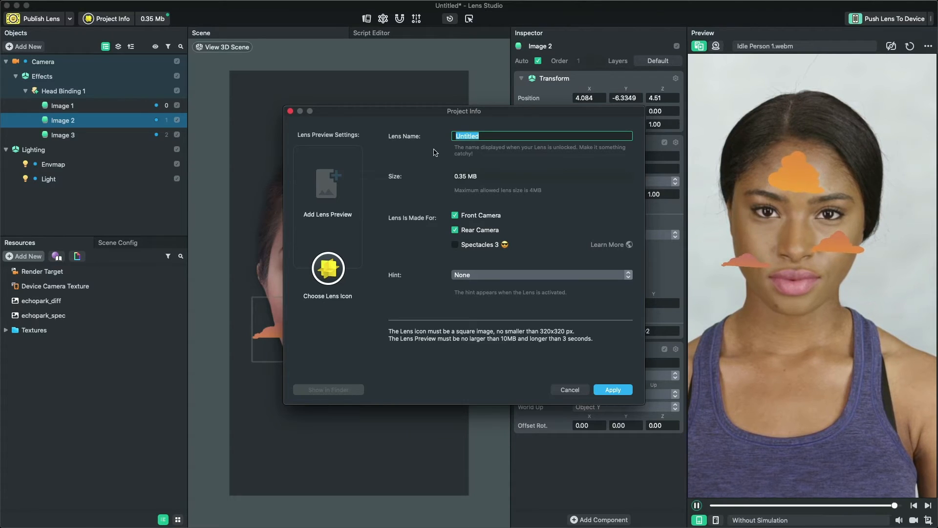
pyautogui.write('Orange City')
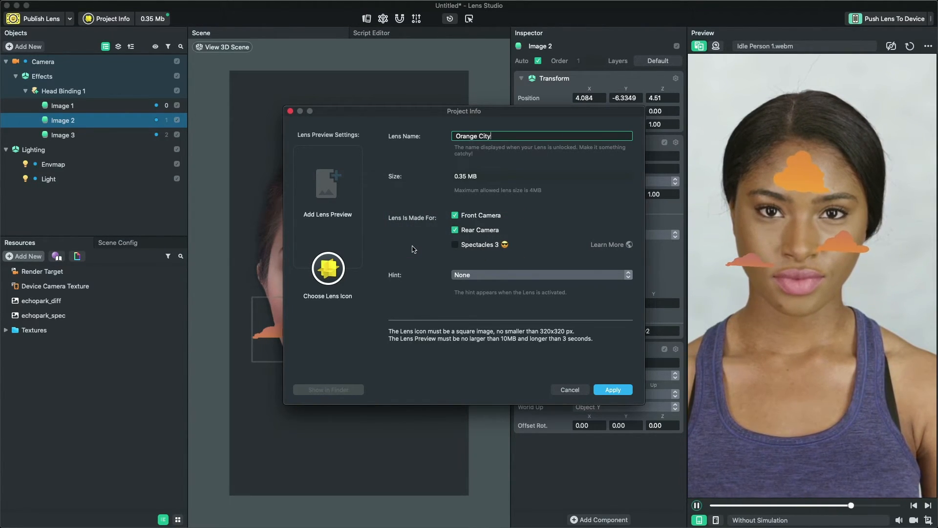
pyautogui.click(412, 246)
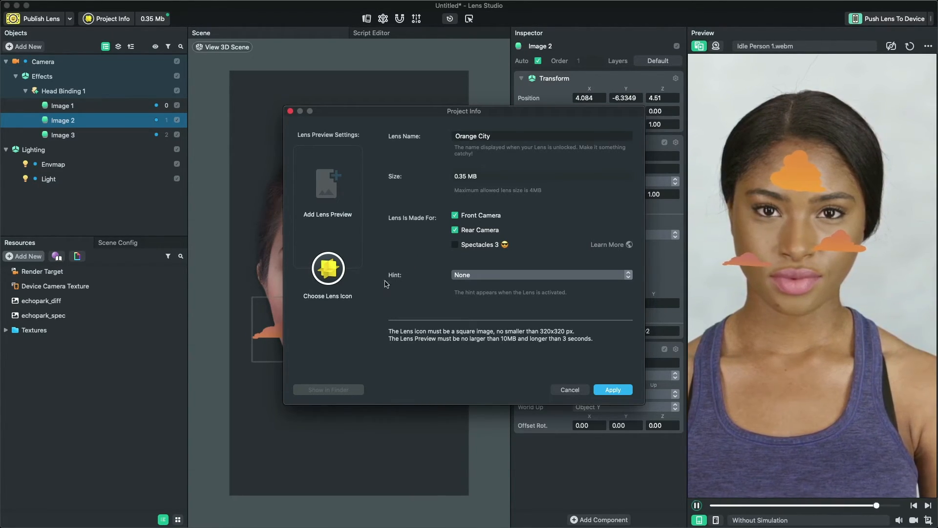
# Use LensIcon.png from the Desktop as the lens icon and apply the project info.
pyautogui.click(335, 296)
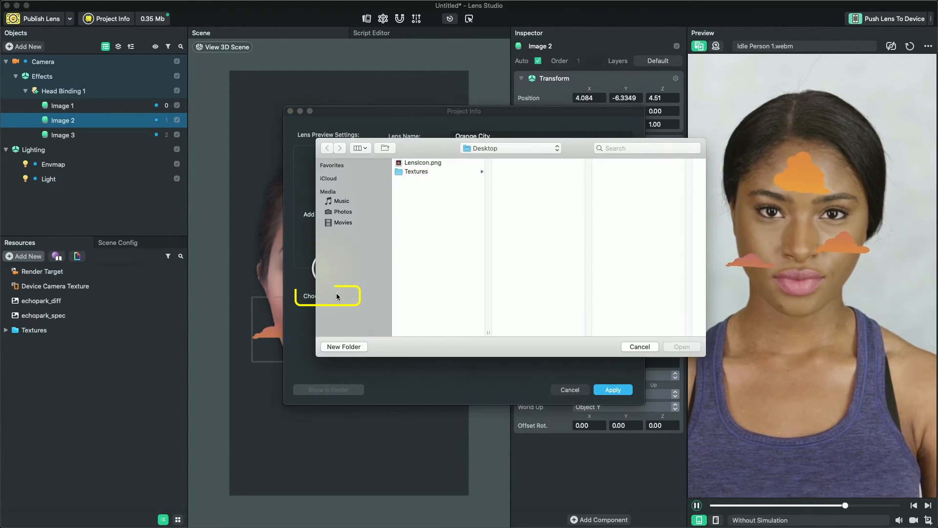
pyautogui.click(423, 163)
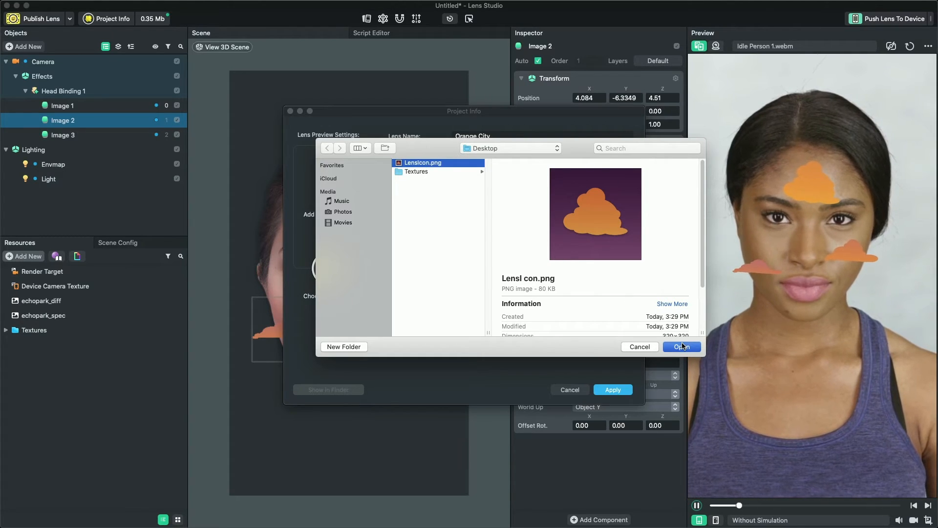
pyautogui.click(682, 347)
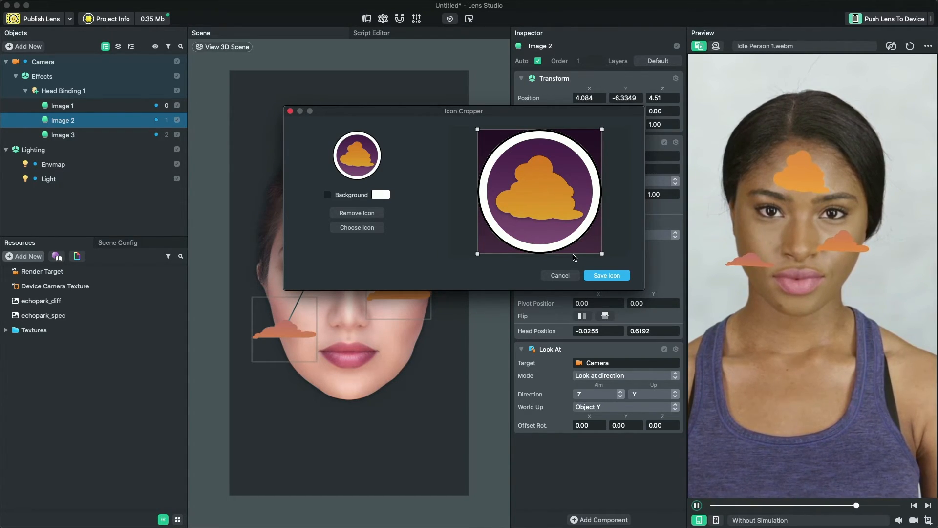
pyautogui.click(604, 275)
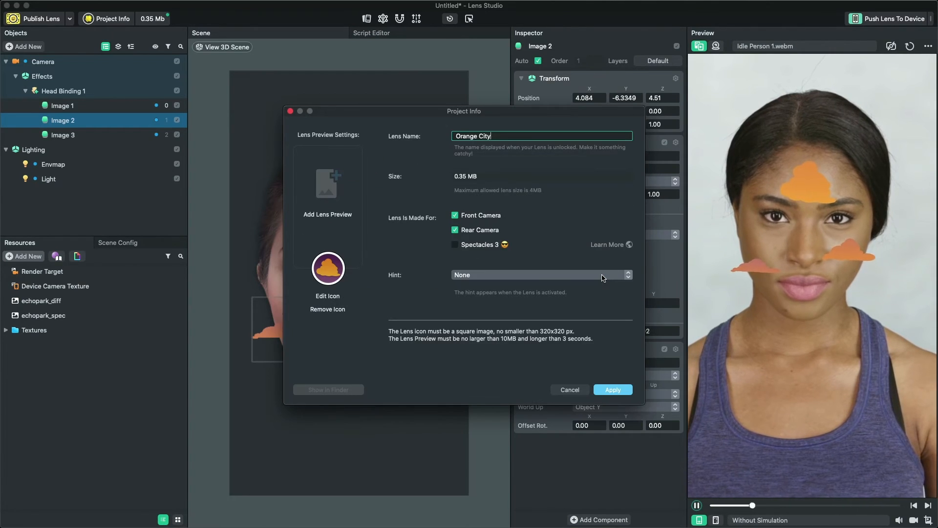
pyautogui.click(614, 390)
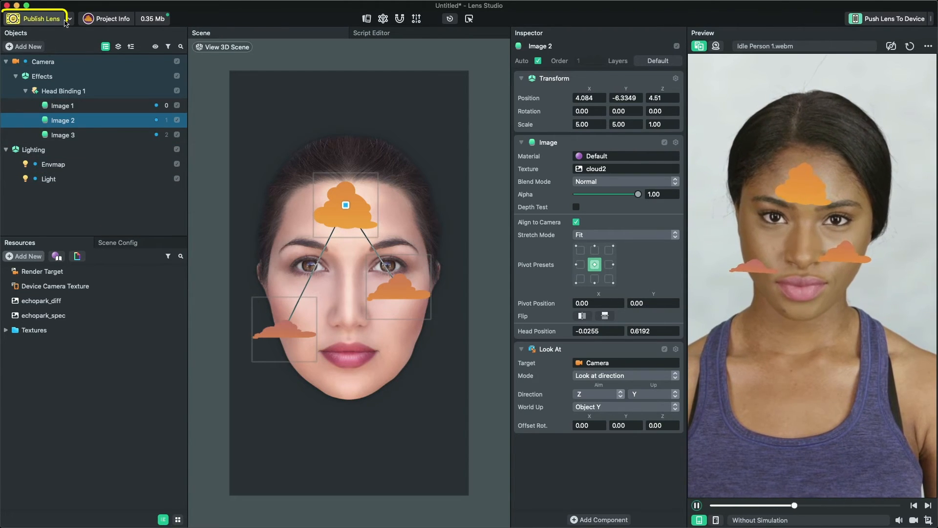
# Submit the lens for publishing as a Community Lens with the tags Cloud, Face and Orange.
pyautogui.click(36, 19)
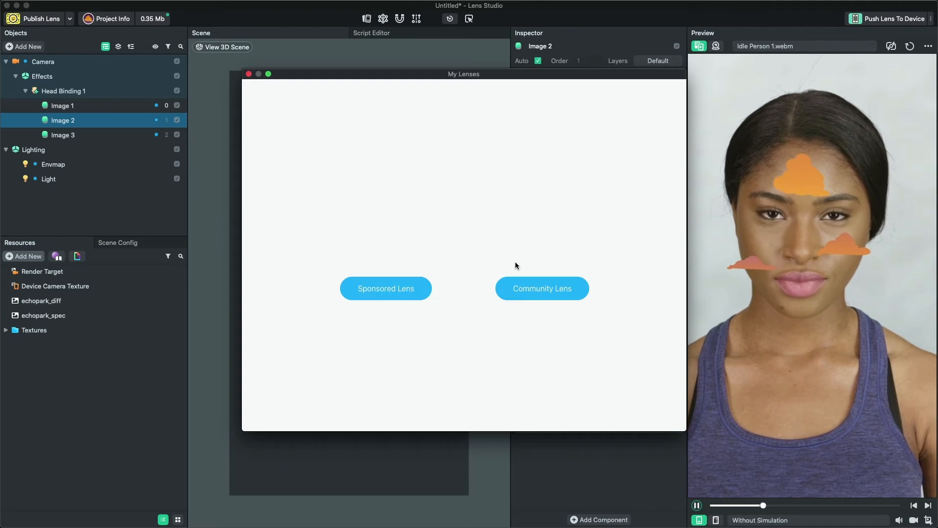
pyautogui.click(536, 286)
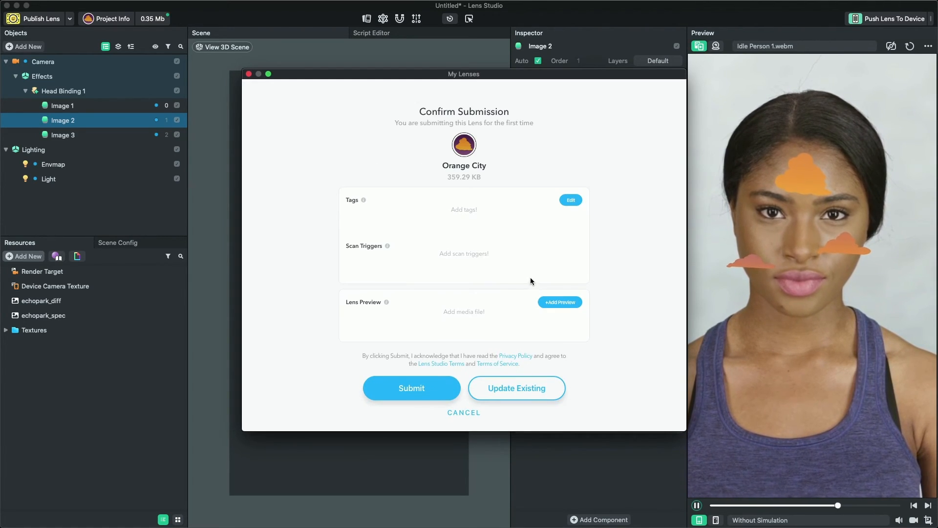
pyautogui.click(569, 201)
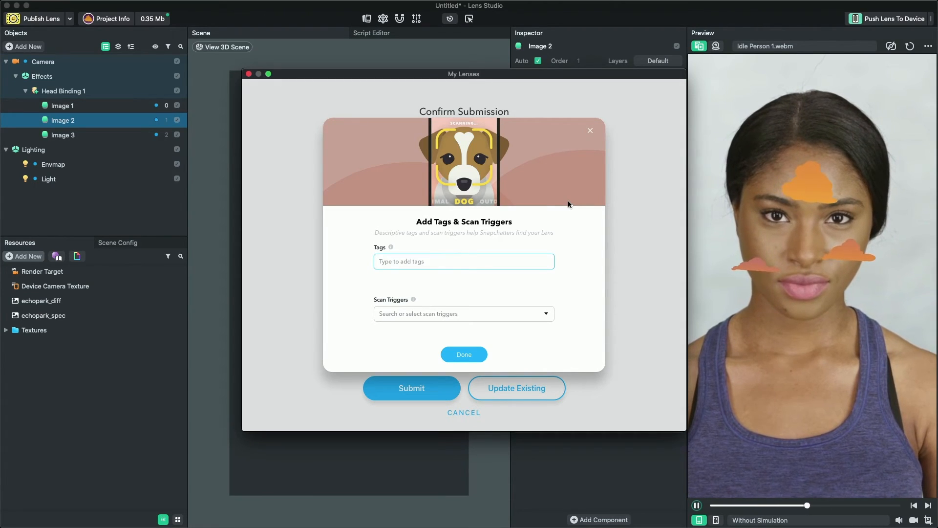
pyautogui.write('Cloud')
pyautogui.press('Return')
pyautogui.write('Orange')
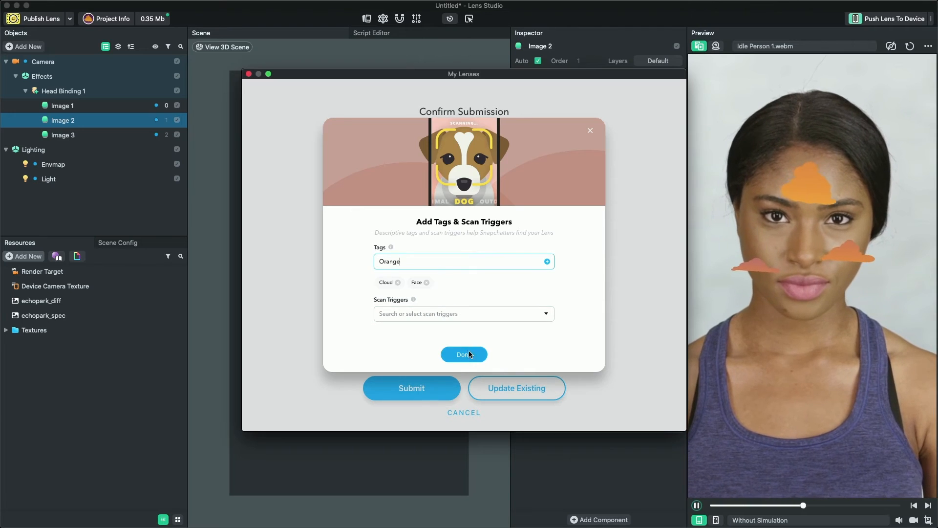
pyautogui.click(466, 352)
pyautogui.click(413, 386)
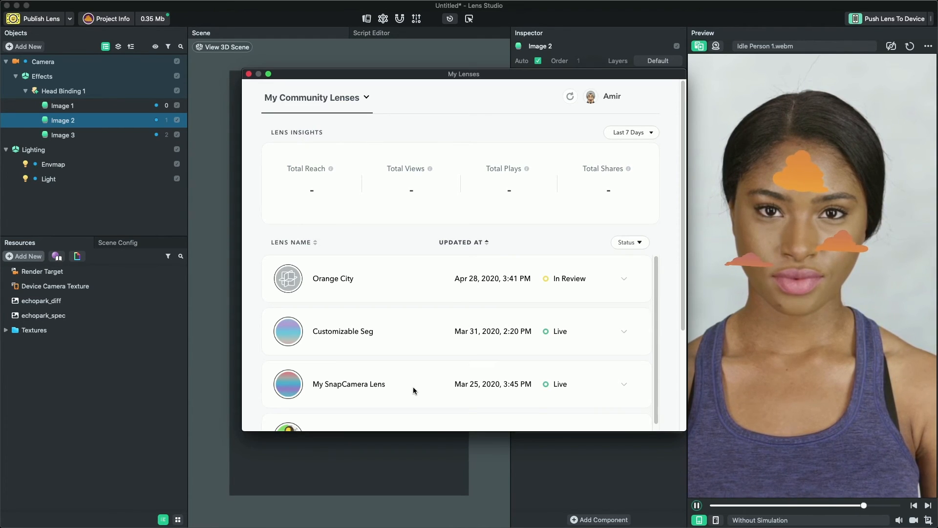
# Refresh the community lens list, then expand the Orange City entry and copy its Snapchat share link.
pyautogui.click(569, 97)
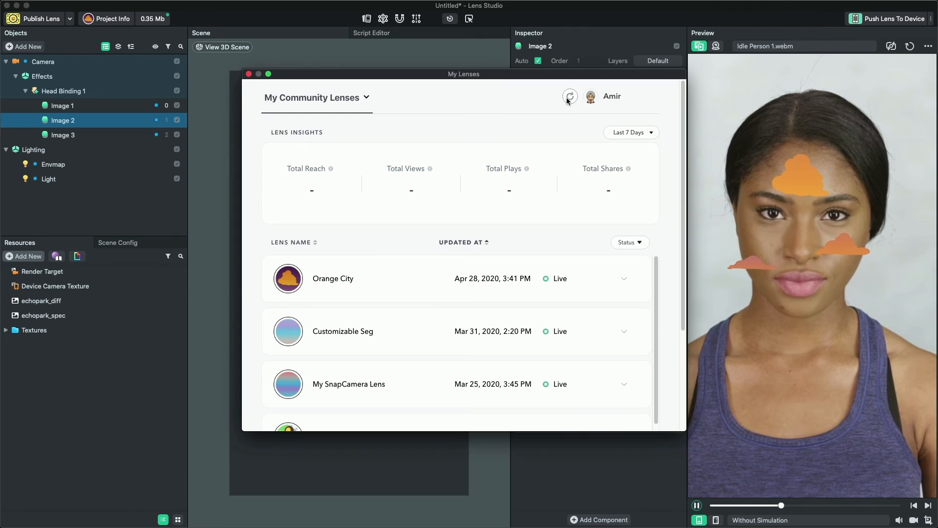
pyautogui.click(624, 279)
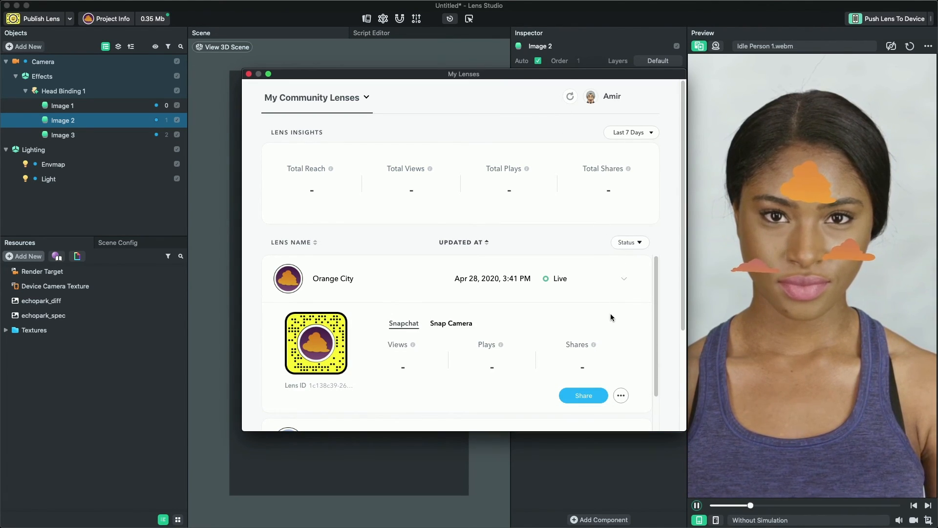
pyautogui.click(582, 396)
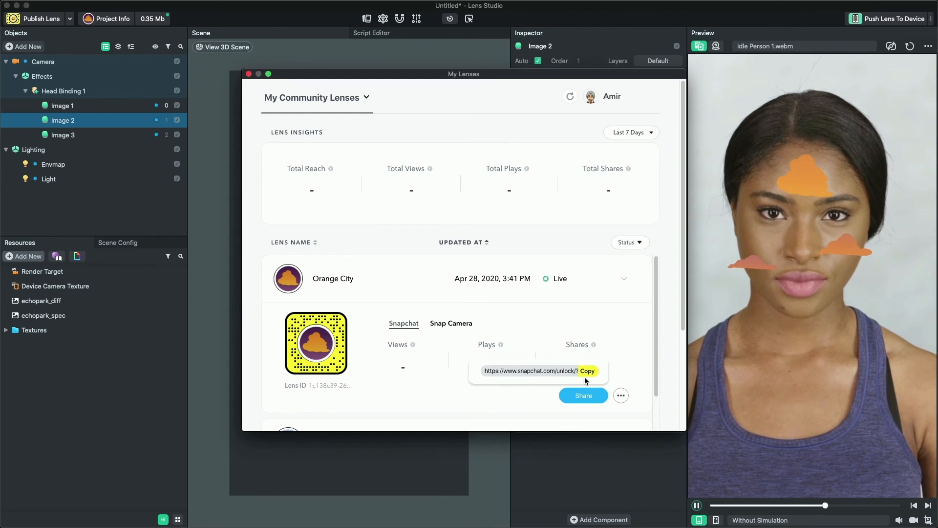
pyautogui.click(588, 372)
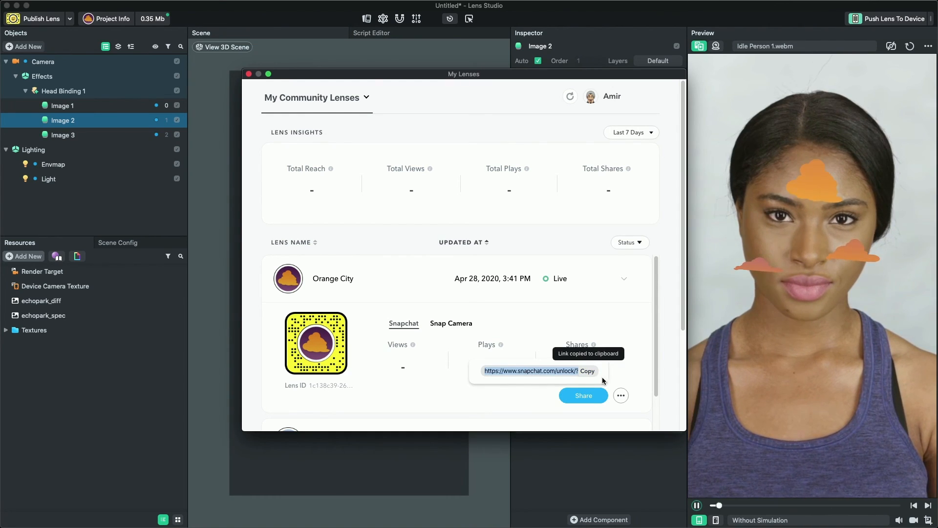
# Download the Snapcode of the published Orange City lens.
pyautogui.click(620, 397)
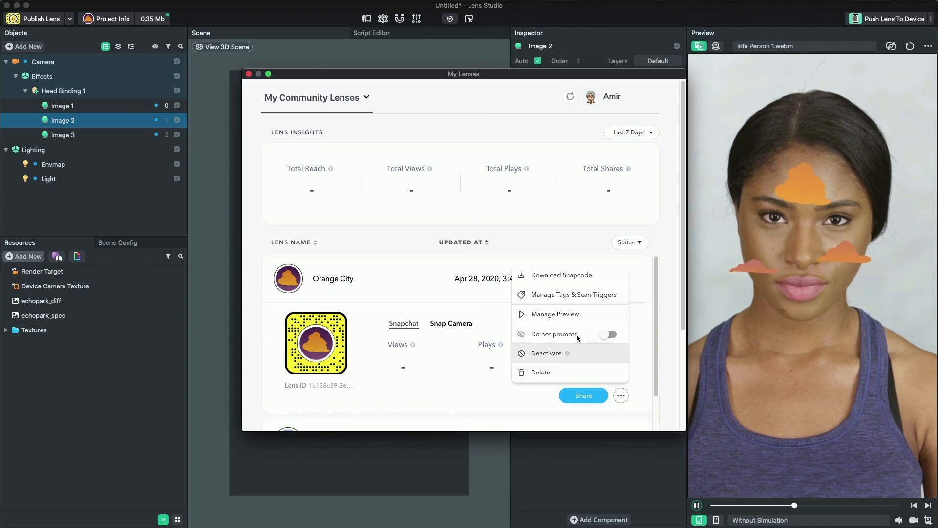
pyautogui.click(581, 276)
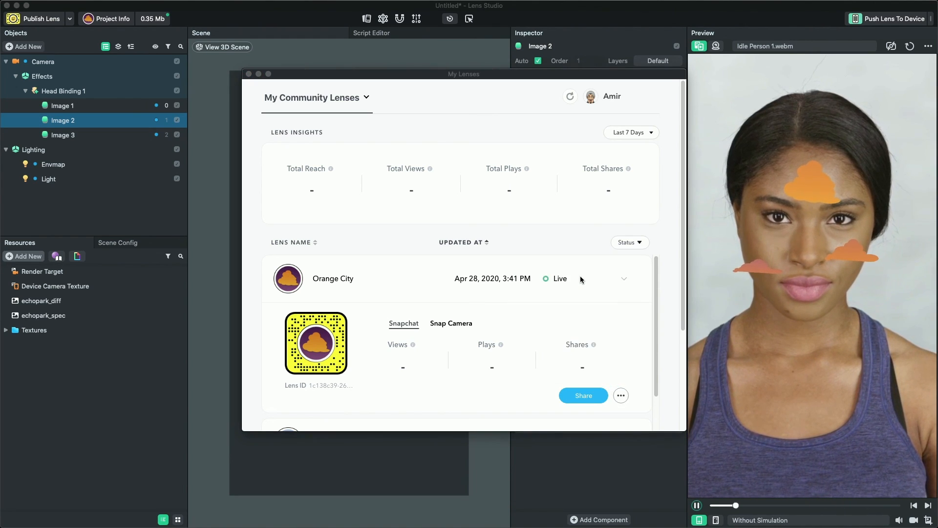